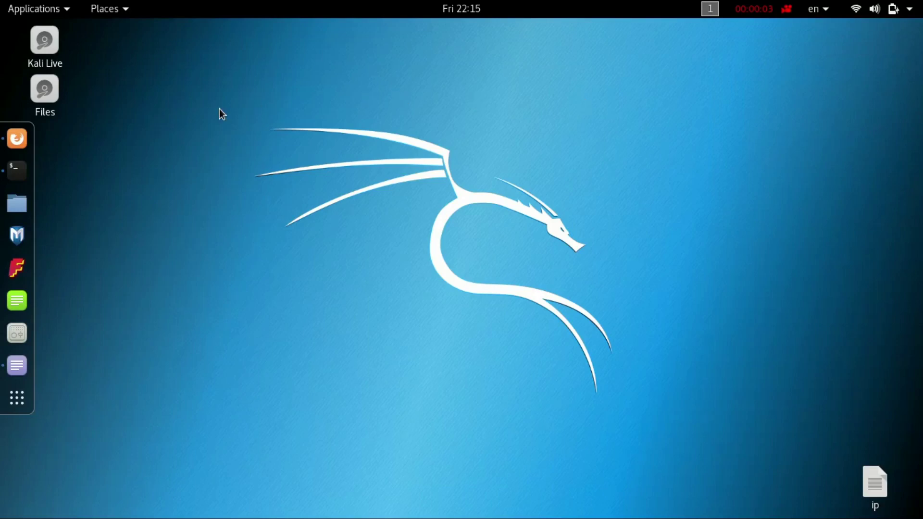
Drag a selection across the idle Kali Linux desktop.
left_click_drag(219, 109, 588, 379)
Open Firefox on the iknowwhatyoudownload repository and select its git clone command line.
left_click(23, 143)
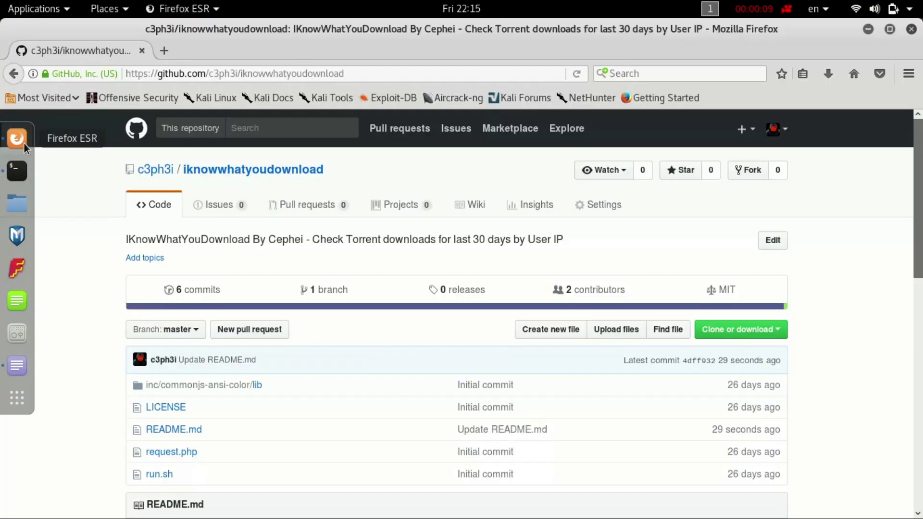
left_click(215, 74)
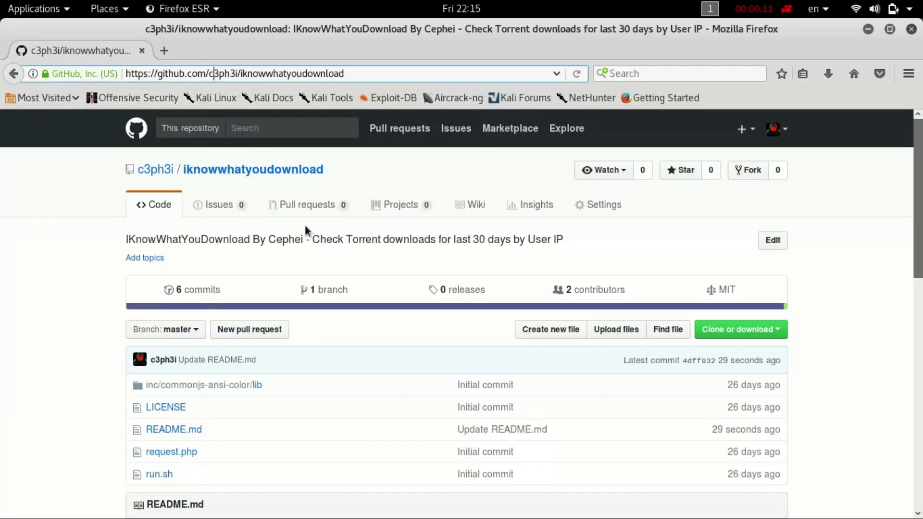
scroll(305, 224, "down", 3)
scroll(305, 224, "down", 3)
scroll(305, 224, "down", 3)
scroll(305, 224, "down", 2)
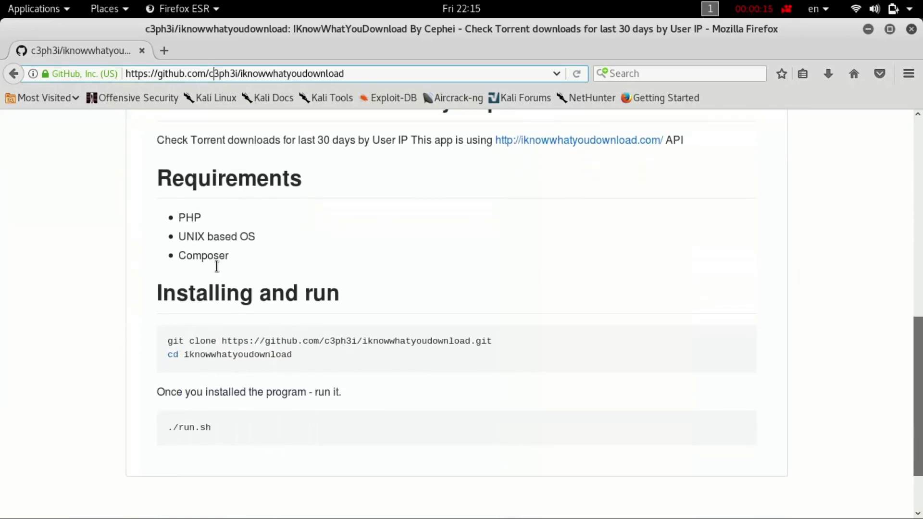
scroll(217, 267, "down", 2)
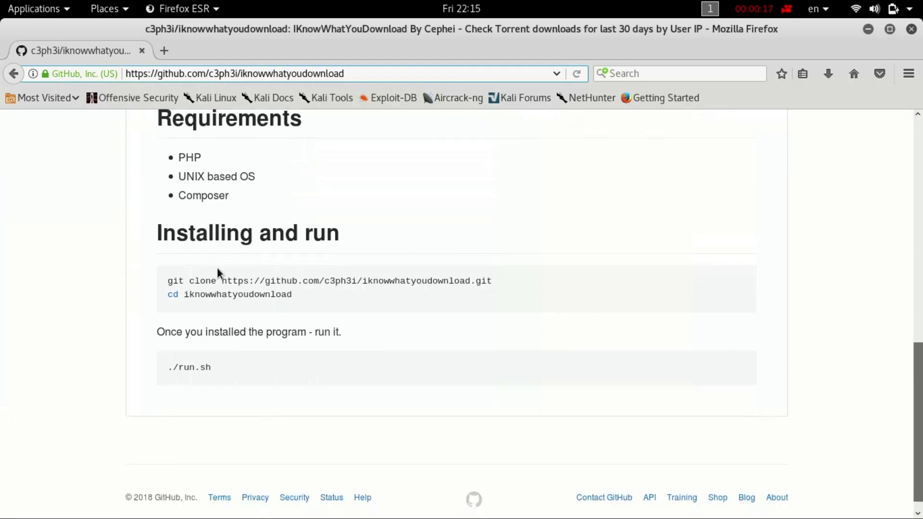
triple_click(220, 264)
key("ctrl+c")
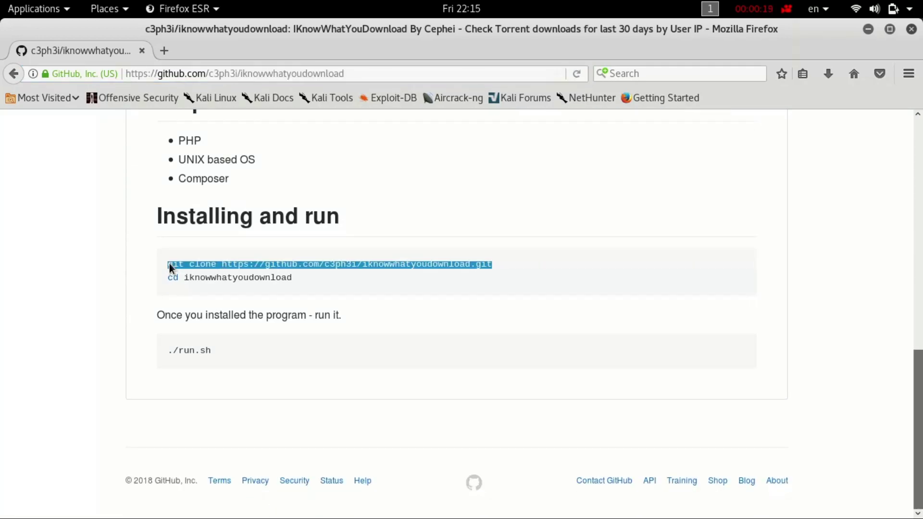
Clone the iknowwhatyoudownload repository in a new Terminal with the copied git clone command.
mouse_move(16, 172)
left_click(26, 177)
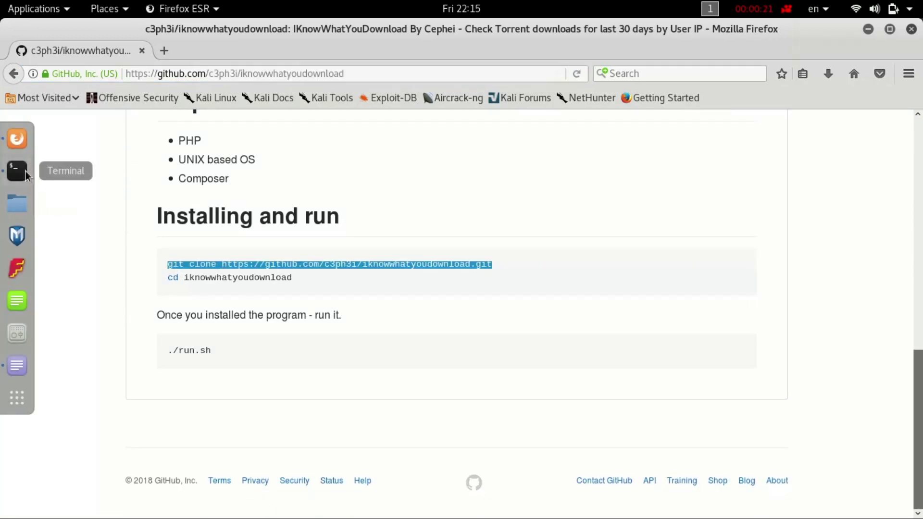
key("shift+Insert")
key("Return")
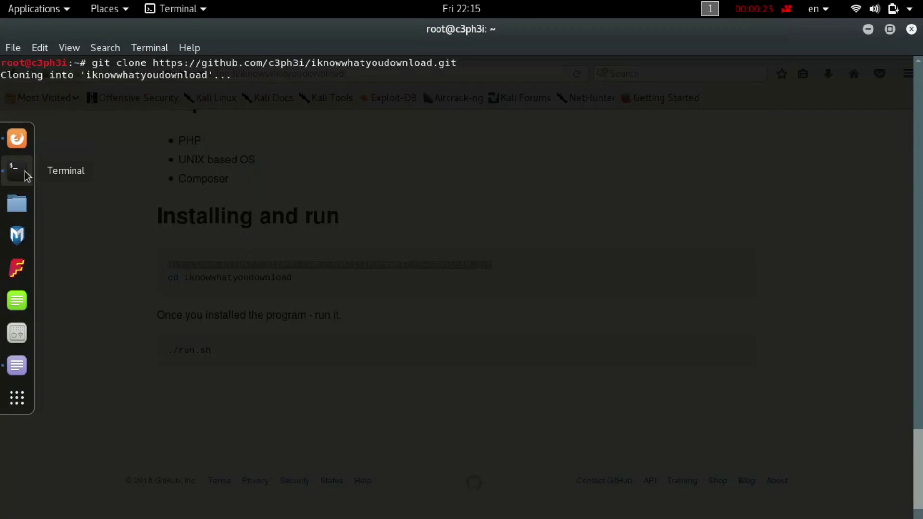
Copy the cd iknowwhatyoudownload line from the README and run it in Terminal.
left_click(26, 176)
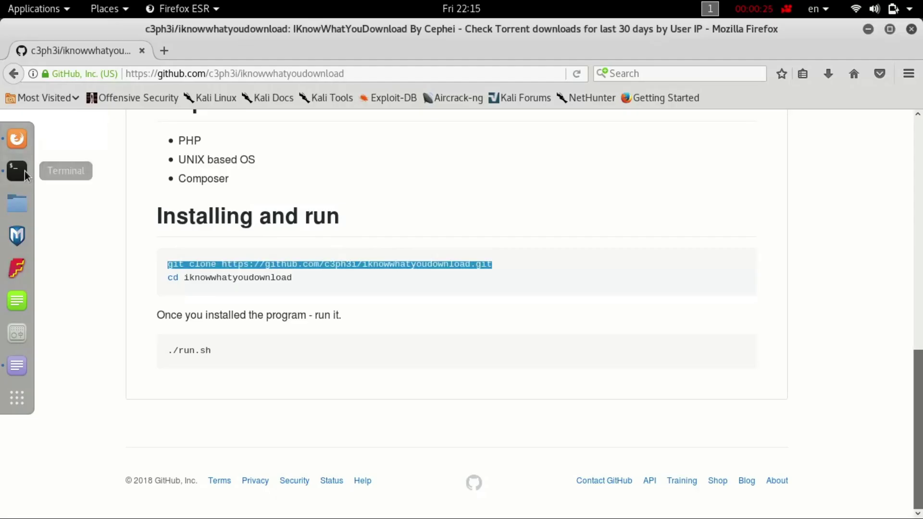
triple_click(209, 277)
left_click(26, 176)
type("cd iknowwhatyoudownload")
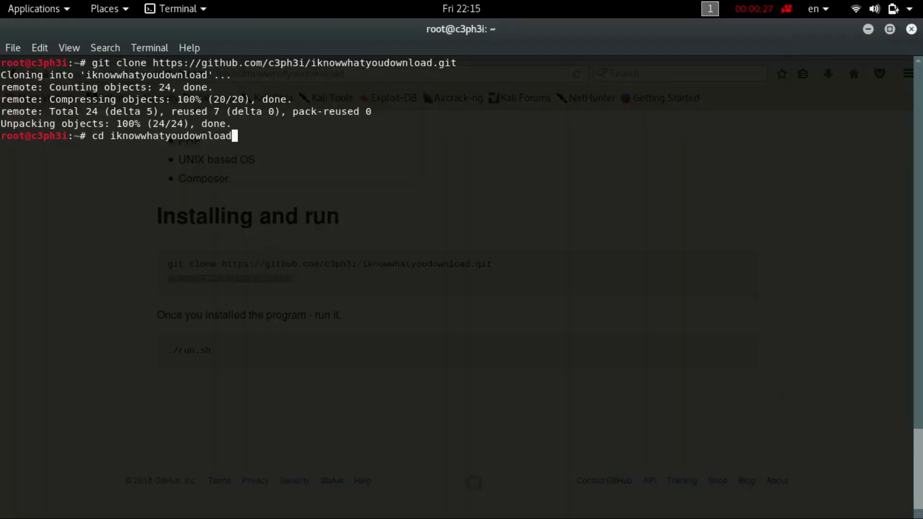
key("Return")
Copy the ./run.sh line from the README and run it to launch the tool.
key("alt+Tab")
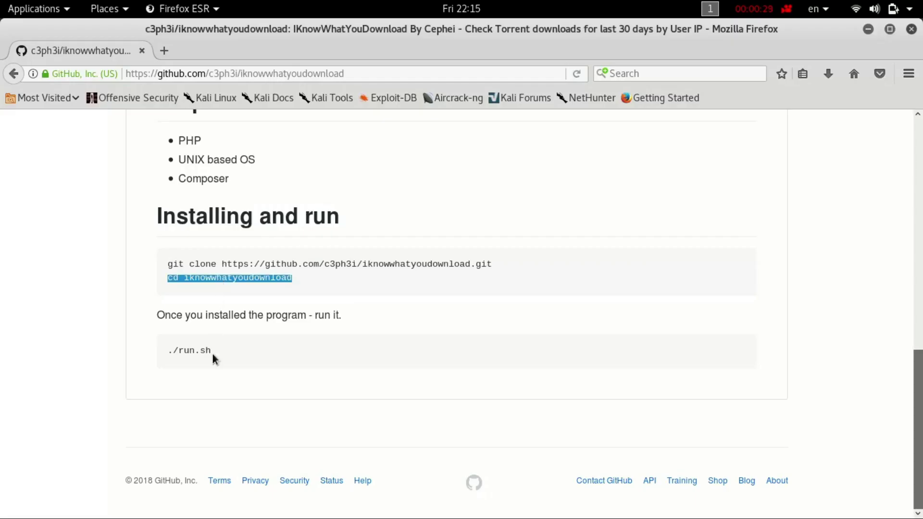
triple_click(200, 354)
left_click(201, 358)
key("alt+Tab")
type("./run.sh")
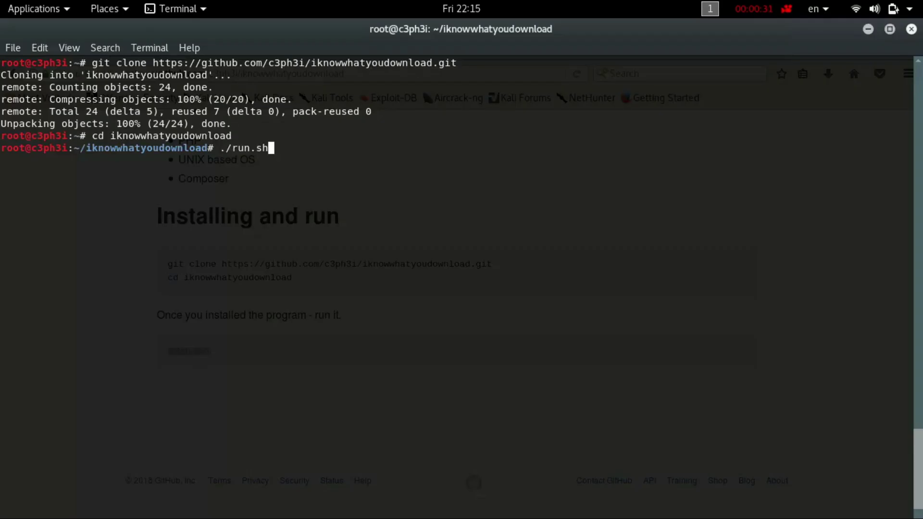
key("Return")
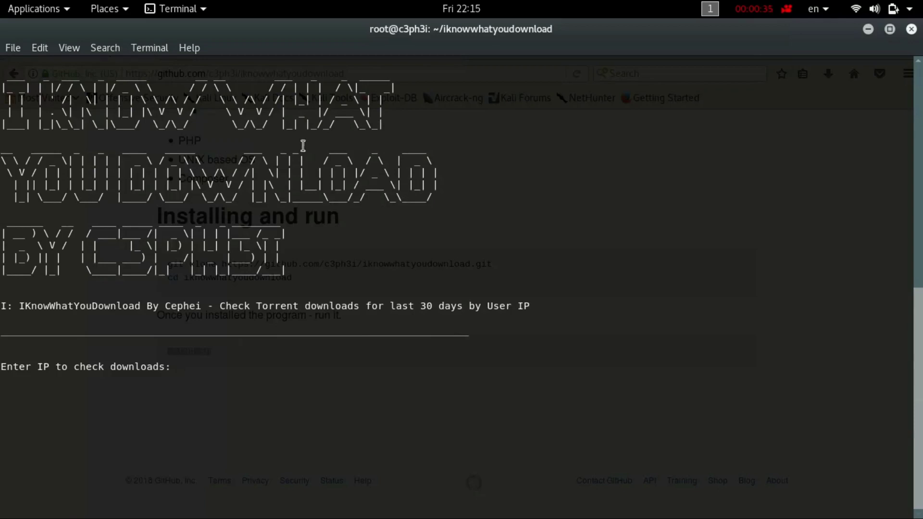
key("alt+Tab")
key("alt+Tab")
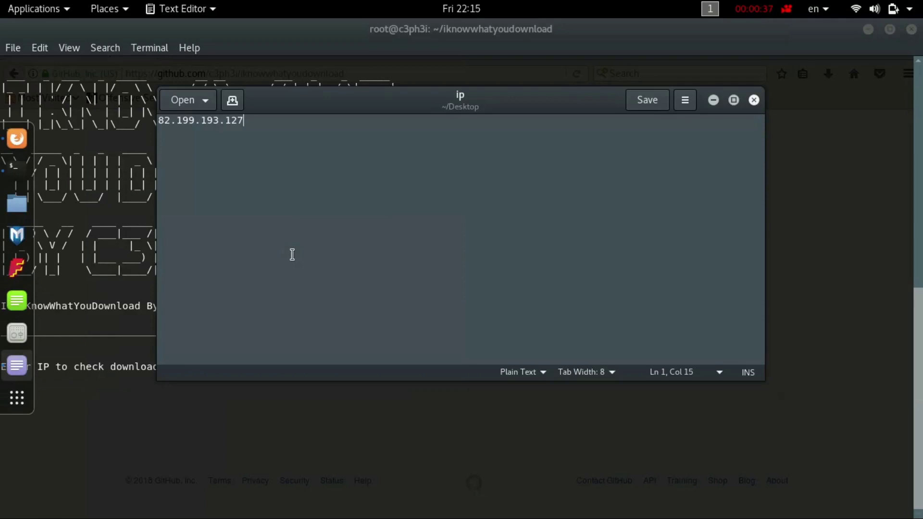
left_click_drag(266, 195, 162, 171)
key("ctrl+c")
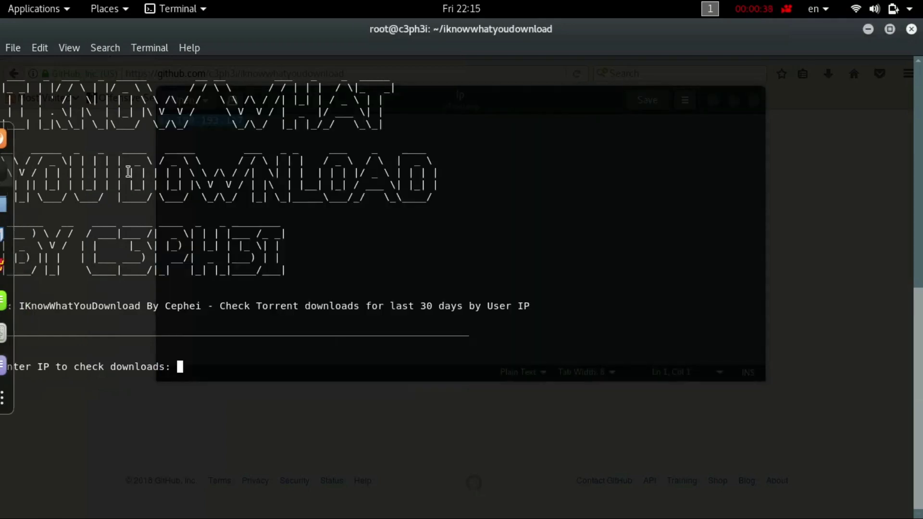
left_click(130, 173)
key("ctrl+shift+v")
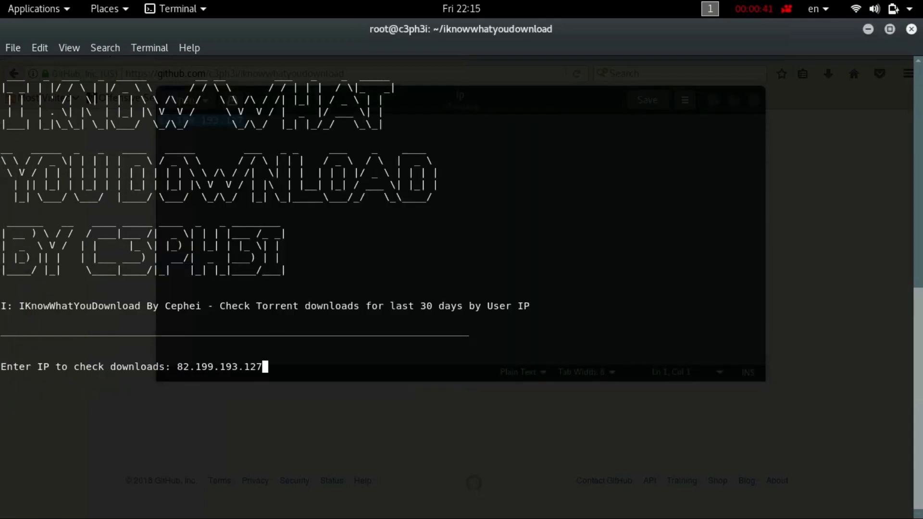
key("Return")
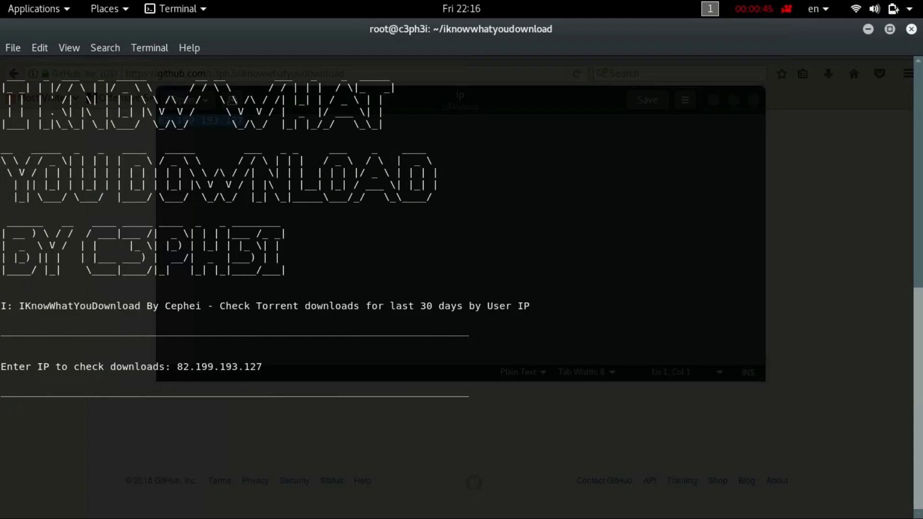
Highlight the ISP Ucom LLC line and the Has porn / Has child porn flags.
key("Return")
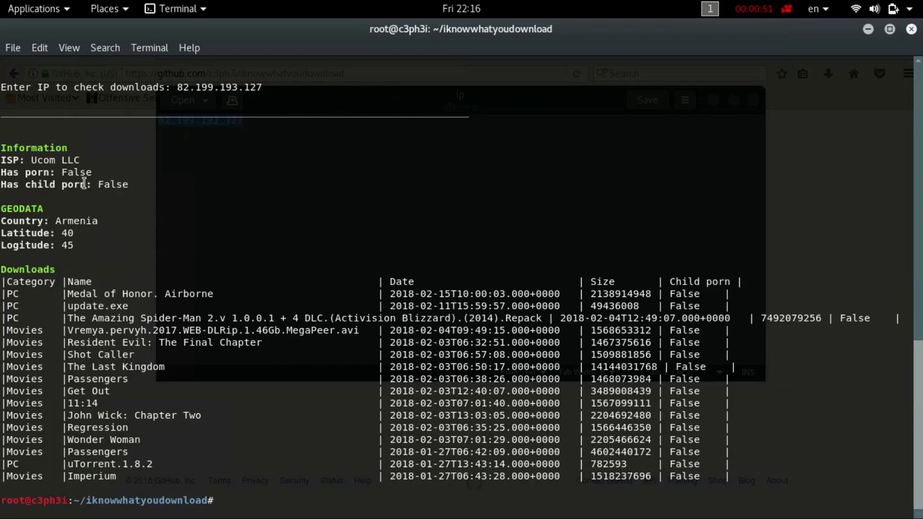
triple_click(18, 159)
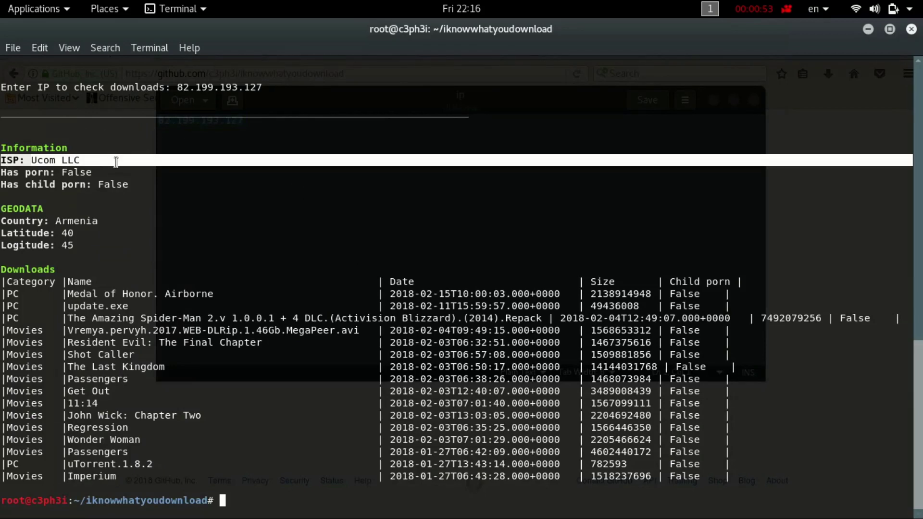
left_click_drag(8, 173, 169, 189)
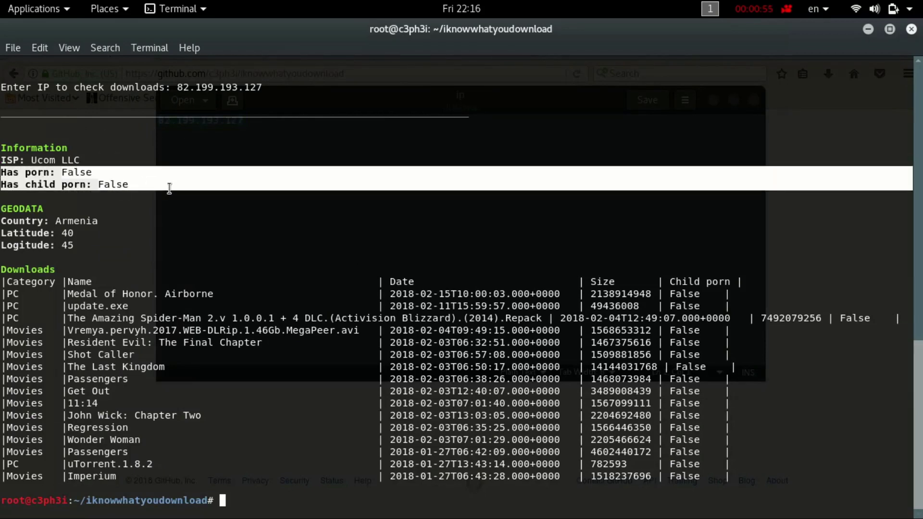
left_click(55, 190)
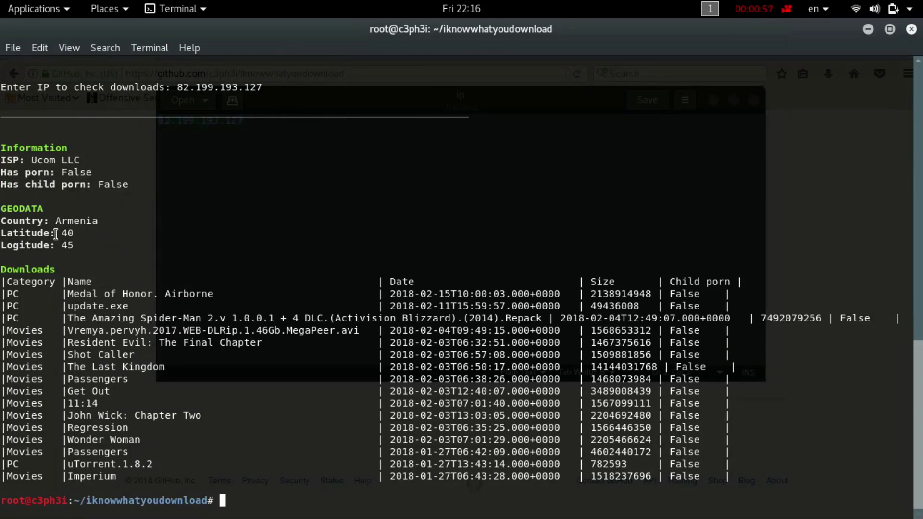
Highlight the Armenia country and coordinates in GEODATA, then the downloads table rows.
left_click_drag(52, 221, 73, 249)
left_click(48, 297)
mouse_move(26, 282)
left_mouse_down()
mouse_move(43, 282)
mouse_move(291, 420)
left_mouse_up()
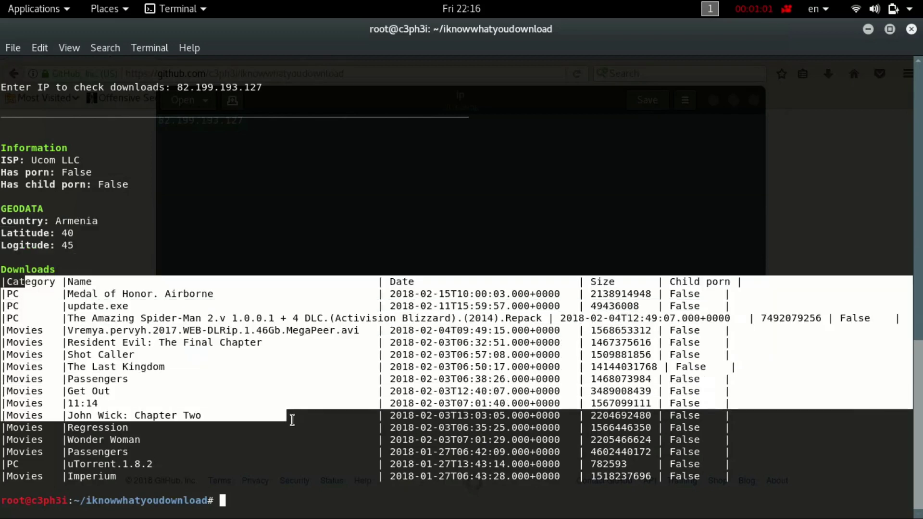
left_click(291, 420)
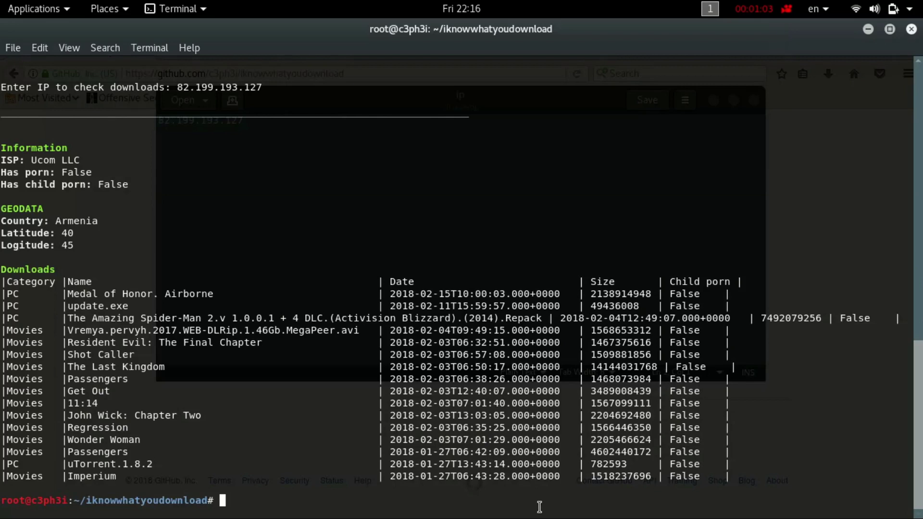
left_click(788, 9)
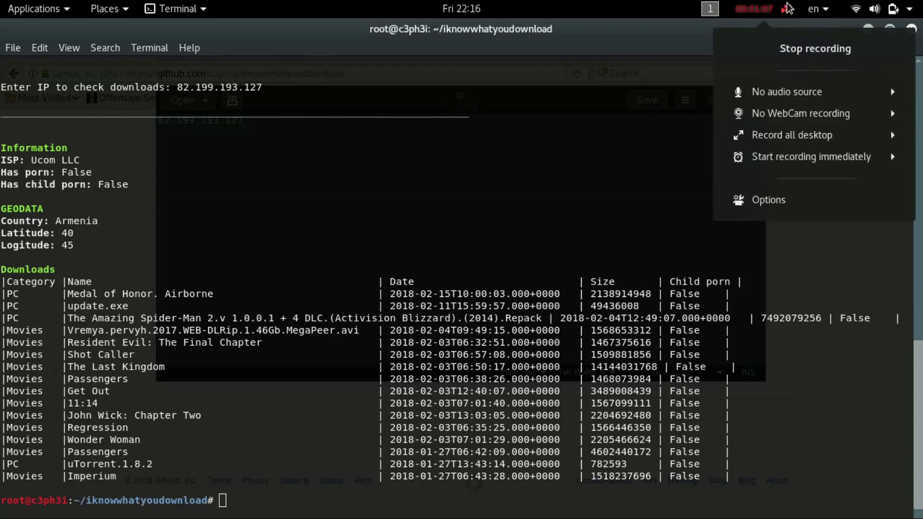